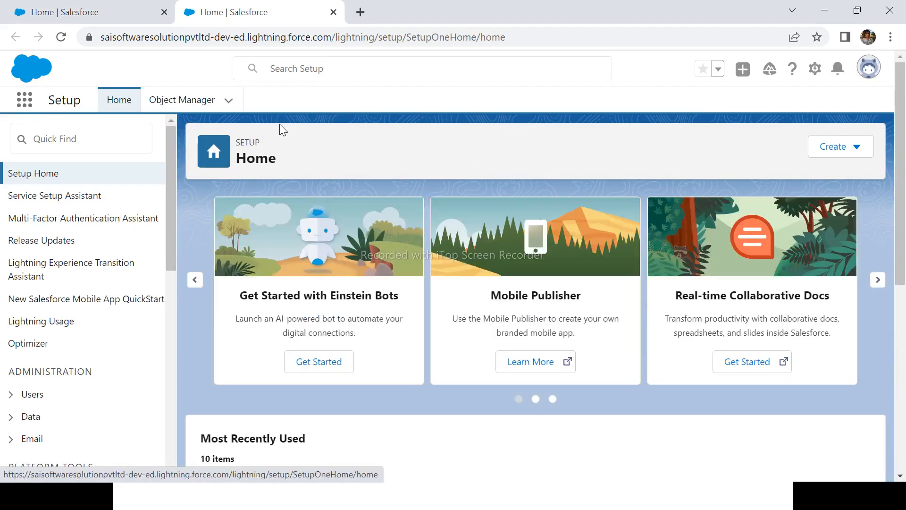
# Search Setup Quick Find for 'users' and open the All Users list
pyautogui.click(79, 138)
pyautogui.write('u')
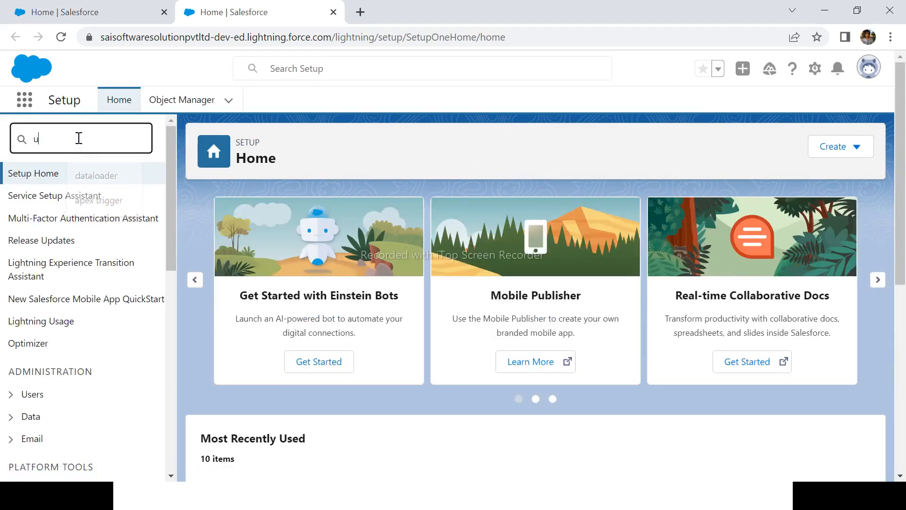
pyautogui.write('sers')
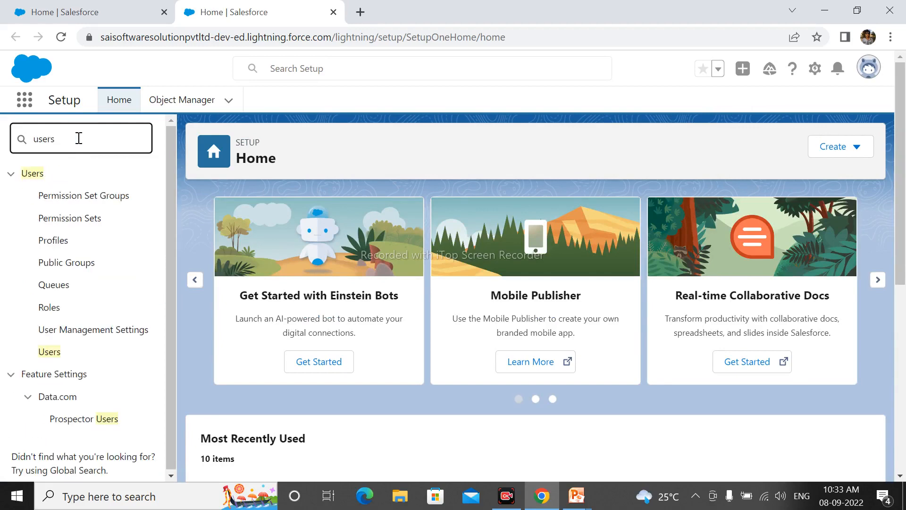
pyautogui.click(53, 353)
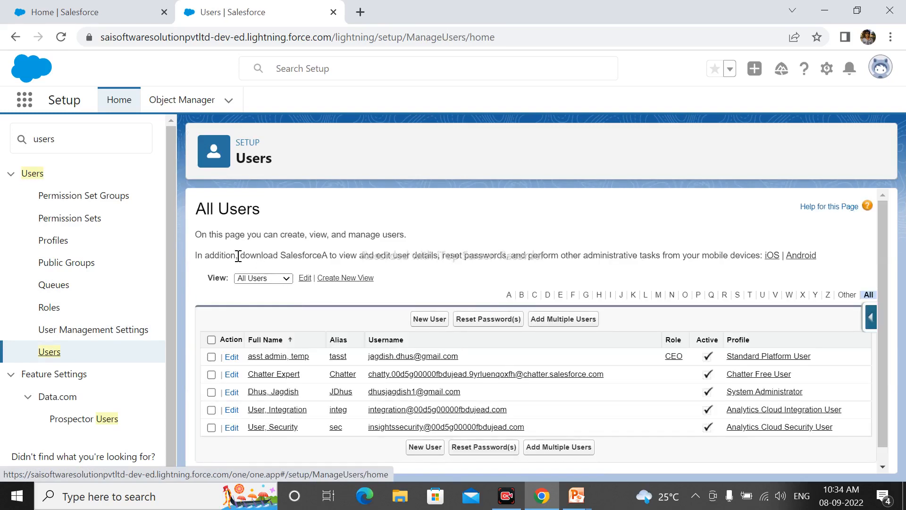
# Start a new user, entering the person's first name, last name and e-mail so alias, username and nickname auto-fill
pyautogui.click(432, 319)
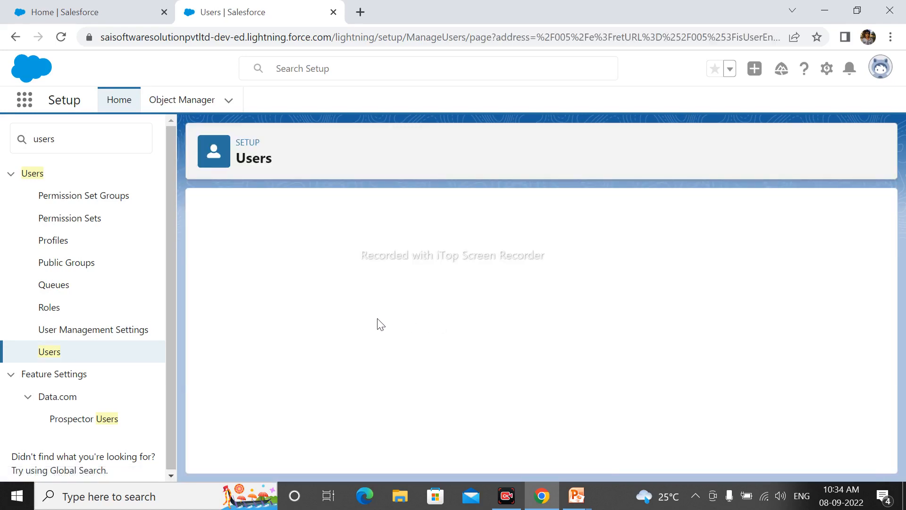
pyautogui.scroll(-2, 498, 269)
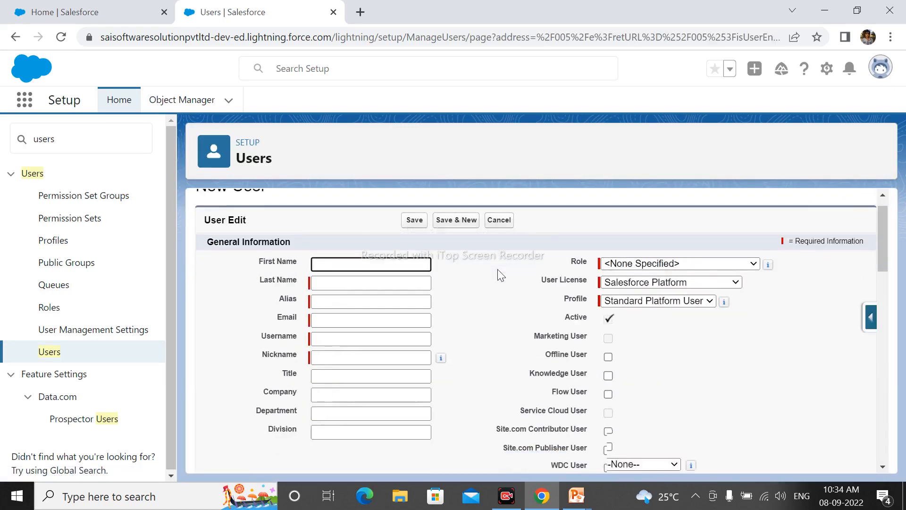
pyautogui.click(345, 215)
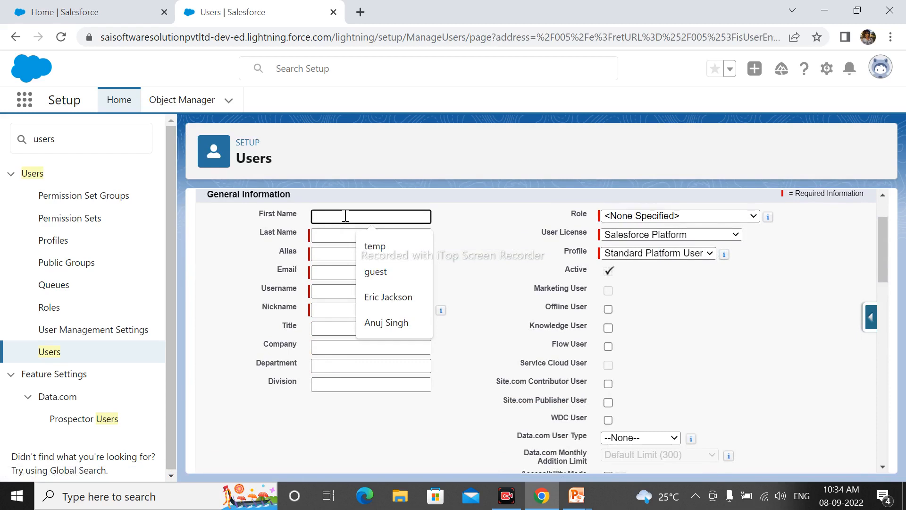
pyautogui.write('K')
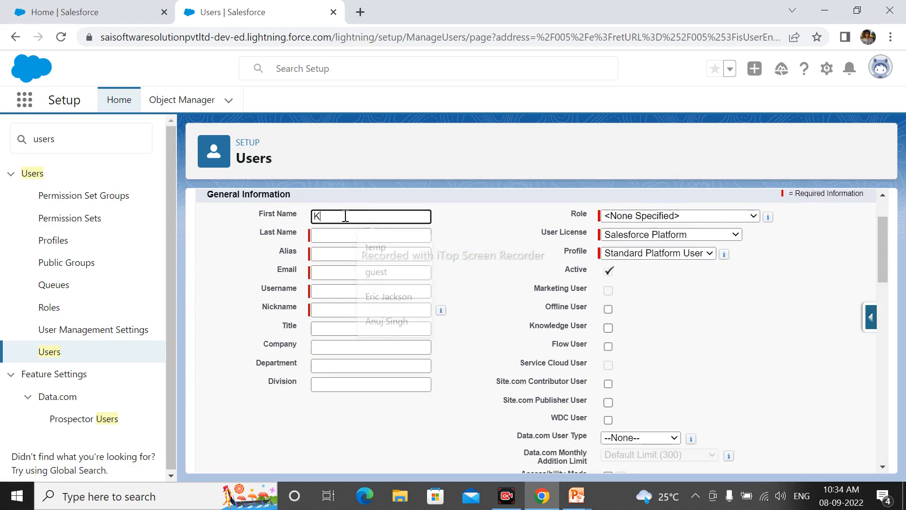
pyautogui.write('aran')
pyautogui.press('Tab')
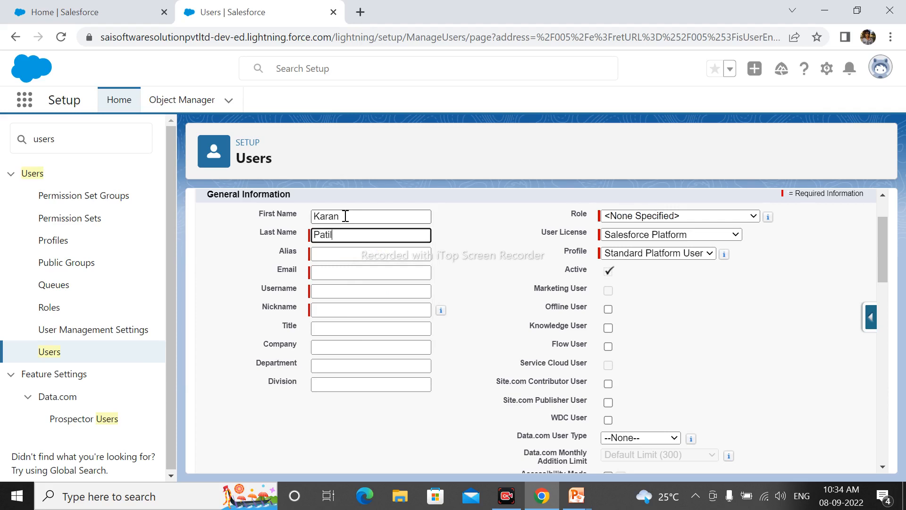
pyautogui.press('Tab')
pyautogui.click(350, 273)
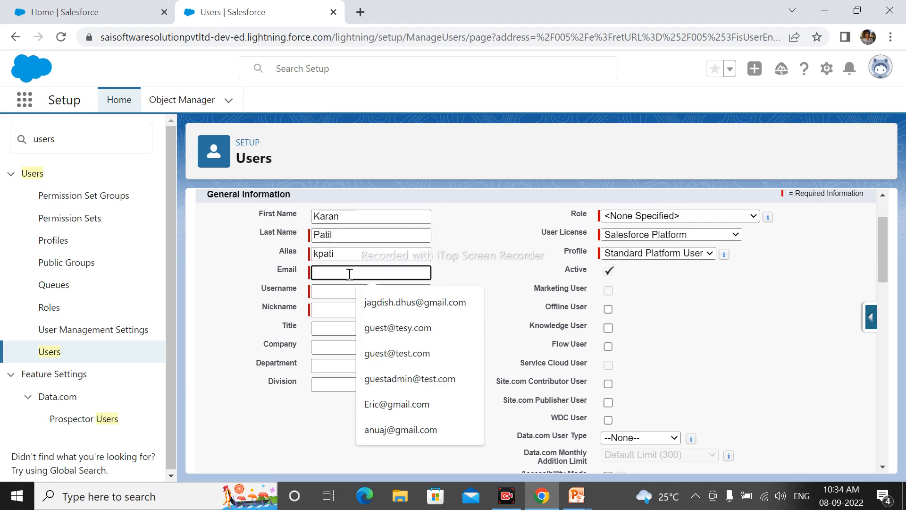
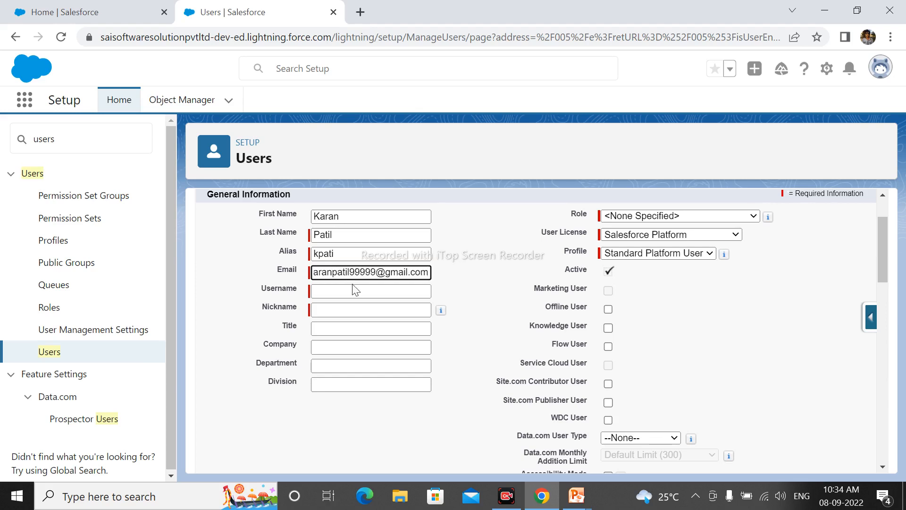
pyautogui.click(355, 289)
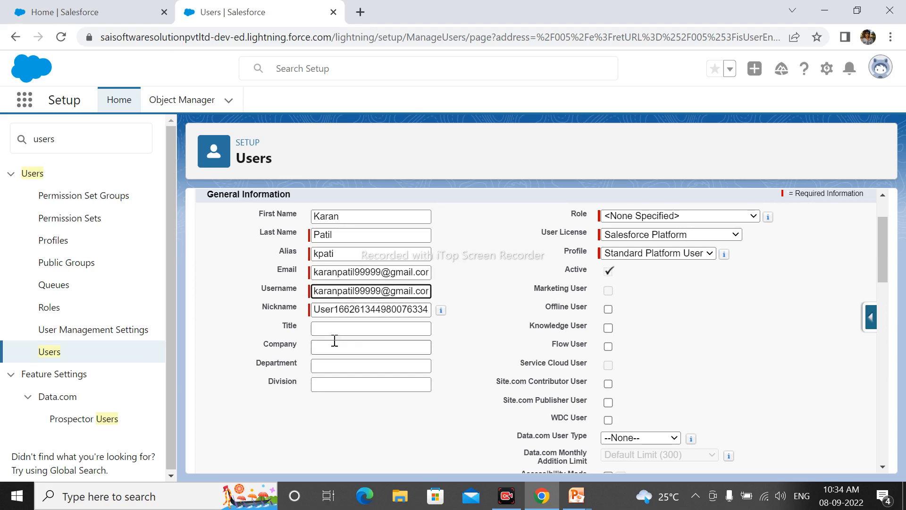
pyautogui.moveTo(438, 312)
# Set role Western Sales Team, user licence Salesforce and profile Read Only on the new-user form
pyautogui.click(633, 217)
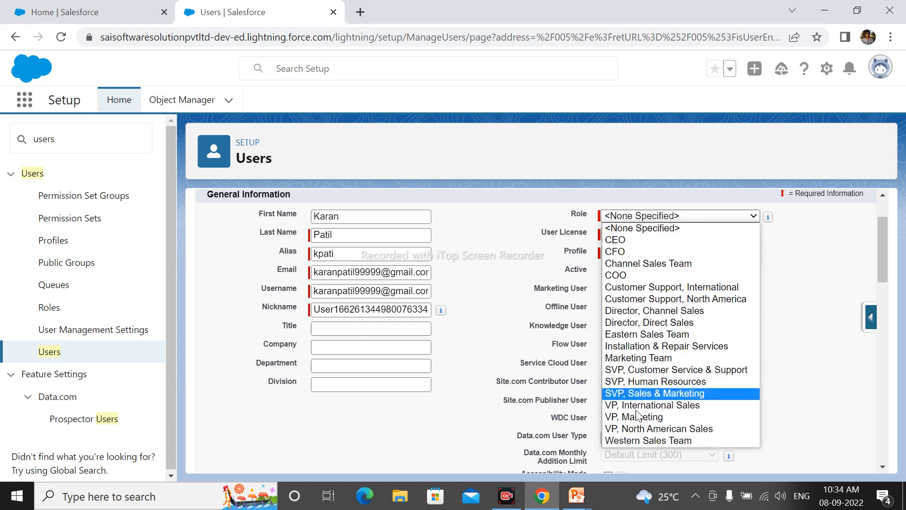
pyautogui.click(634, 440)
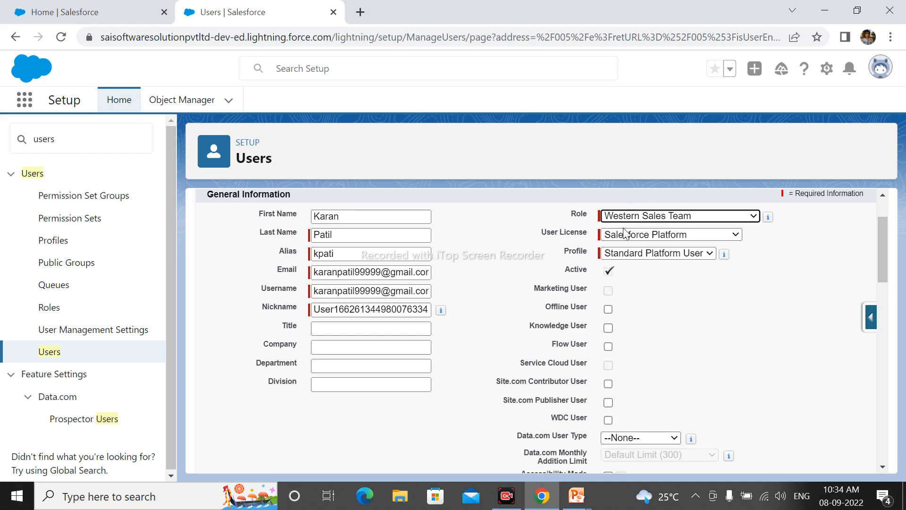
pyautogui.click(640, 237)
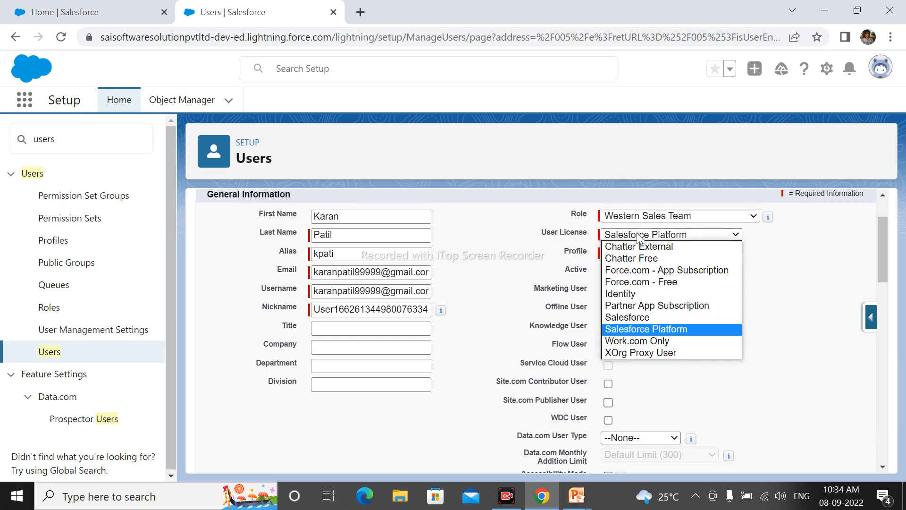
pyautogui.click(629, 318)
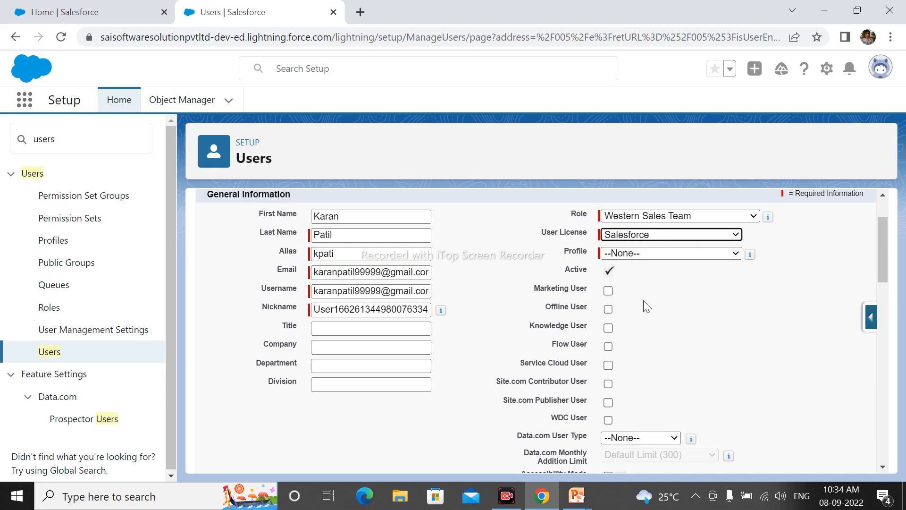
pyautogui.click(635, 254)
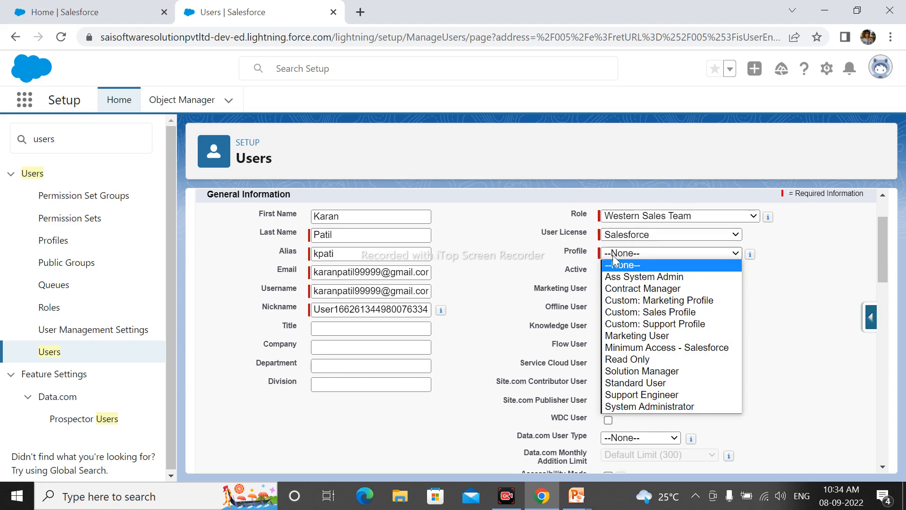
pyautogui.click(640, 362)
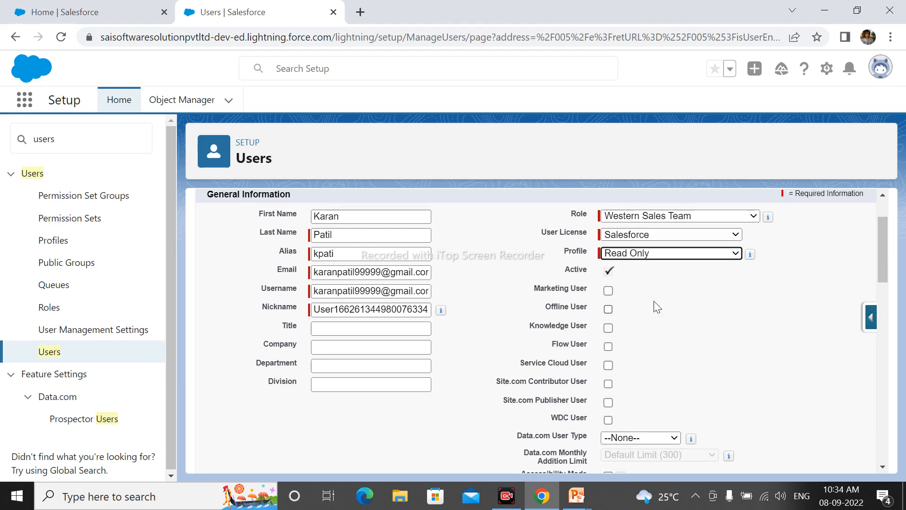
pyautogui.moveTo(884, 253); pyautogui.dragTo(886, 461)
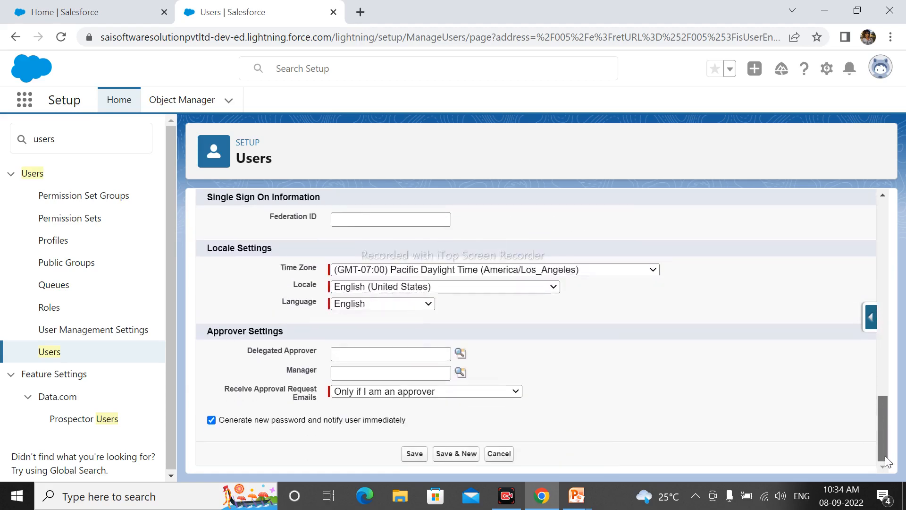
pyautogui.click(418, 453)
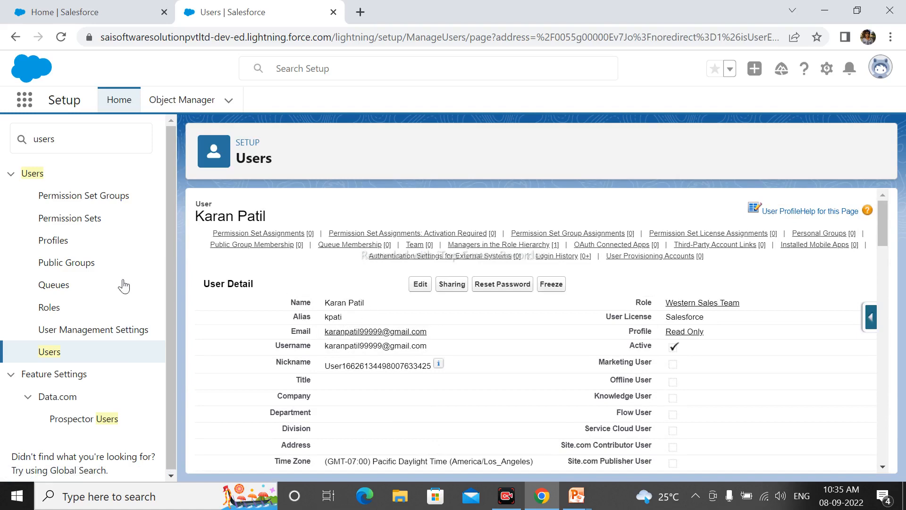
pyautogui.click(53, 355)
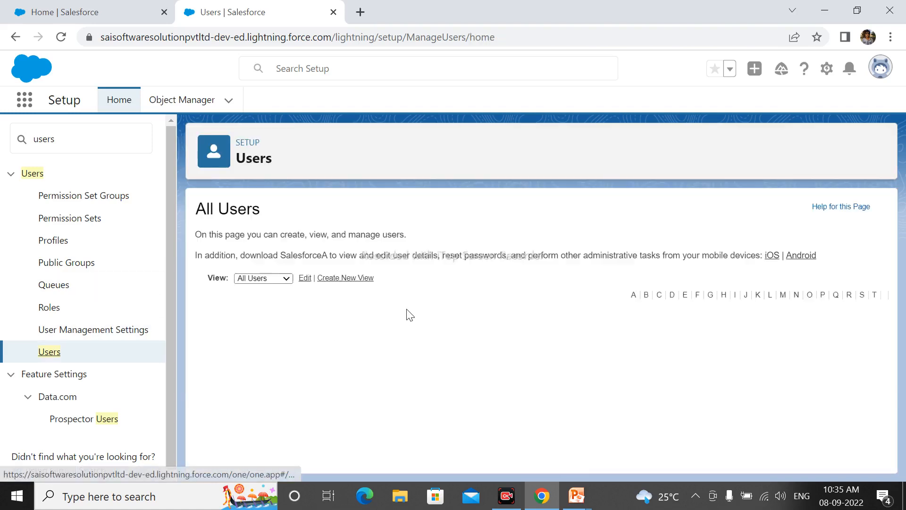
pyautogui.scroll(-1, 406, 309)
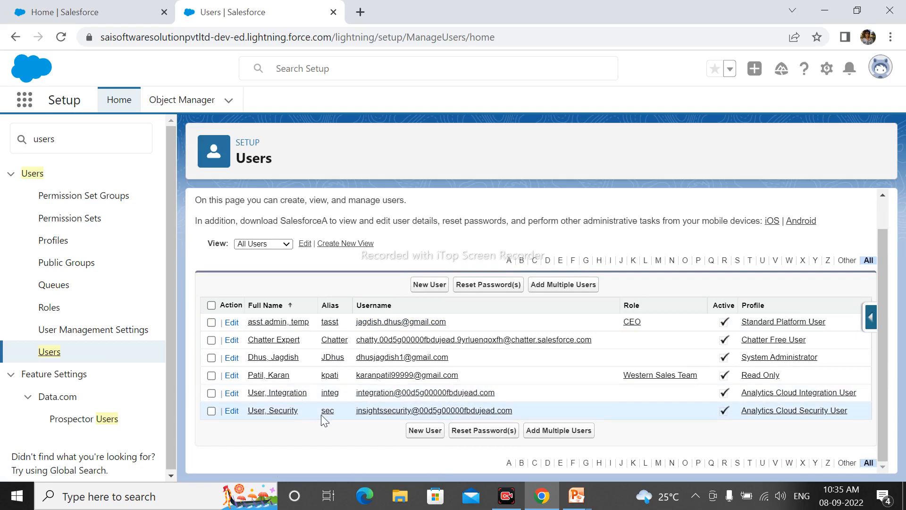
pyautogui.click(259, 377)
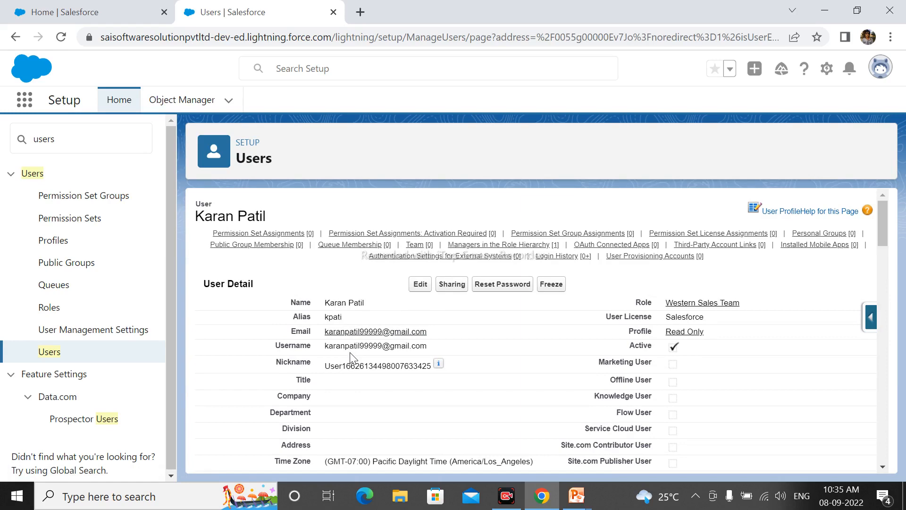
# Bring the PowerPoint slide show forward and advance to the 'Prevent the user from Login-' slide
pyautogui.click(574, 494)
pyautogui.click(653, 438)
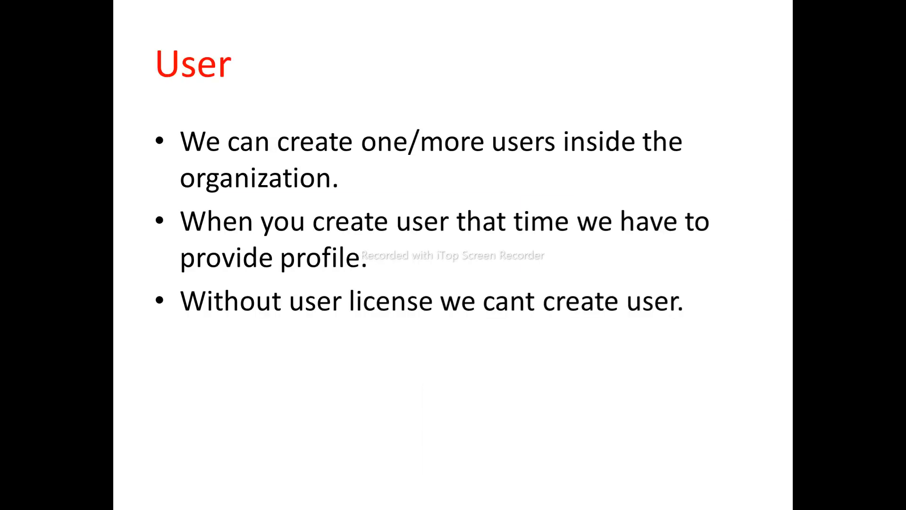
pyautogui.click(423, 312)
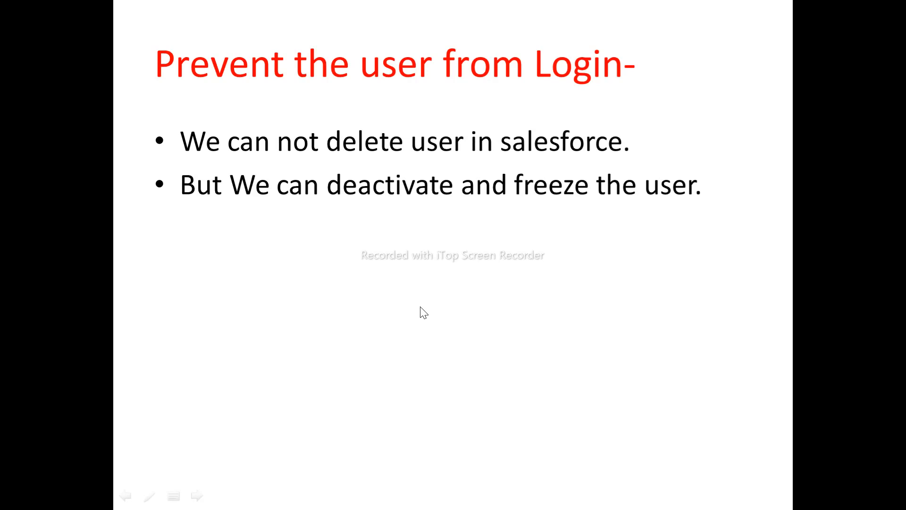
pyautogui.press('super')
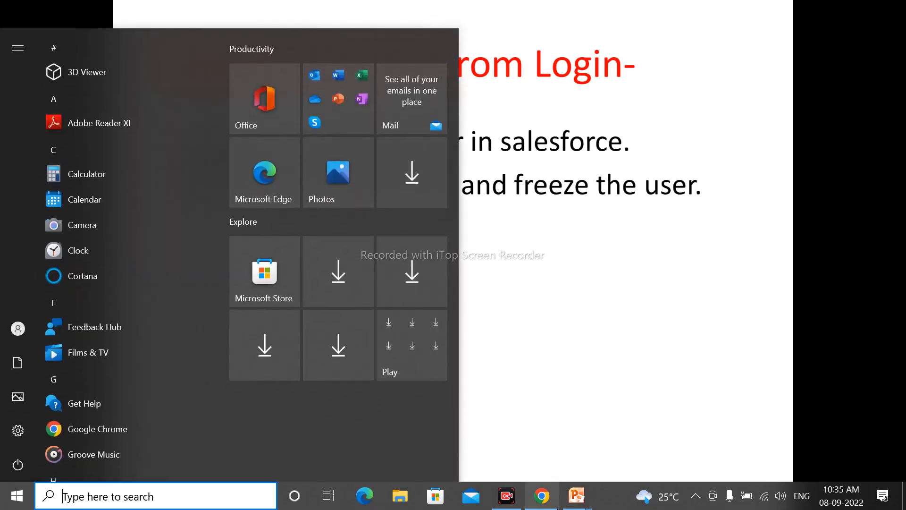
# Back in Salesforce, find the new user in All Users and open their record for editing
pyautogui.click(542, 496)
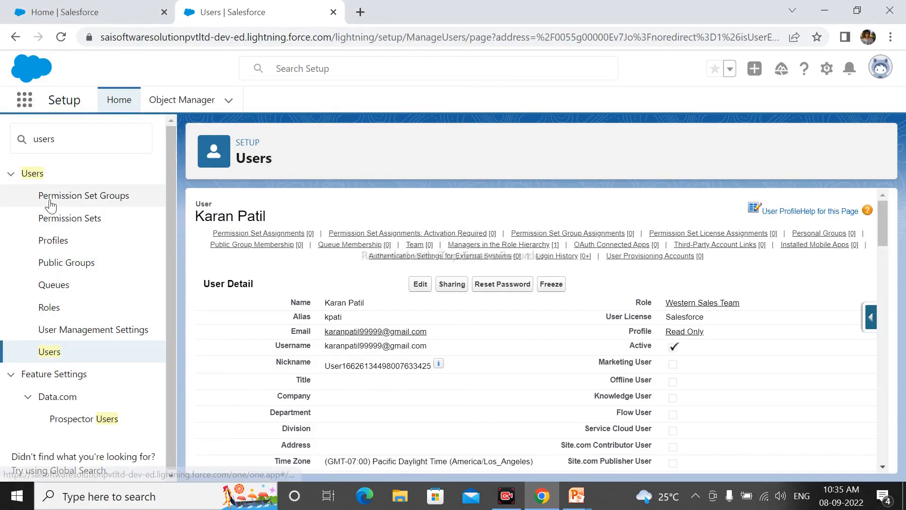
pyautogui.click(50, 353)
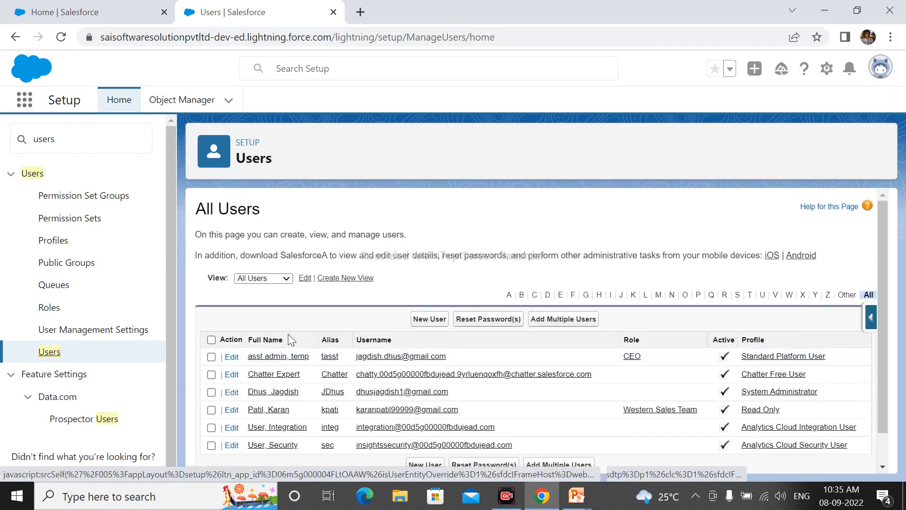
pyautogui.scroll(-1, 282, 347)
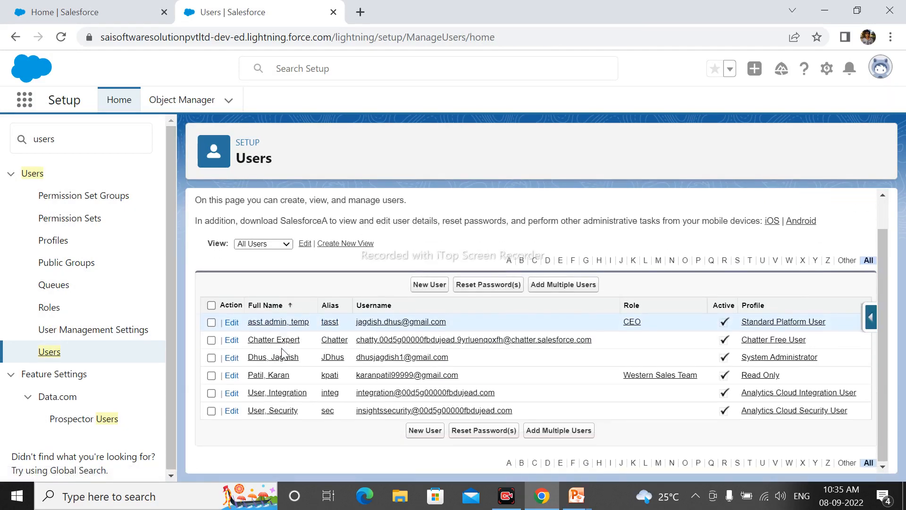
pyautogui.click(273, 380)
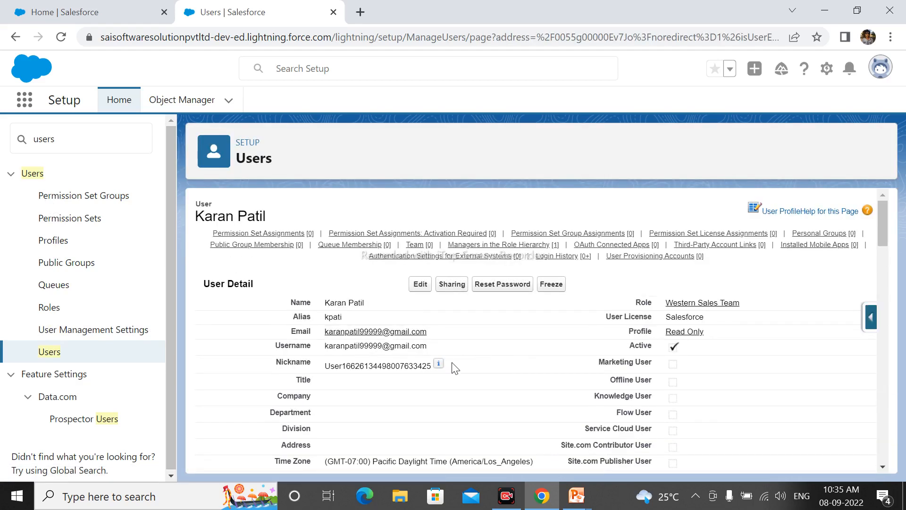
pyautogui.click(420, 285)
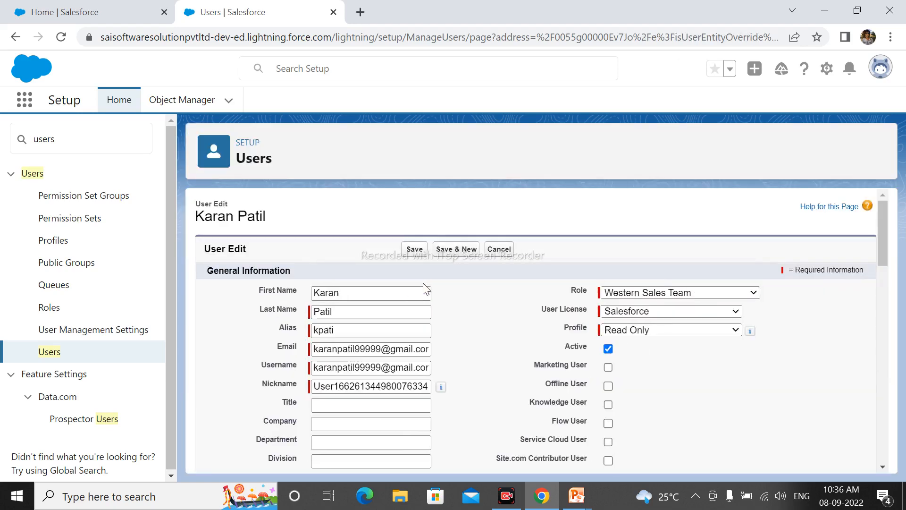
# Uncheck Active, confirm the warning, save, and view the user as inactive in All Users
pyautogui.click(608, 349)
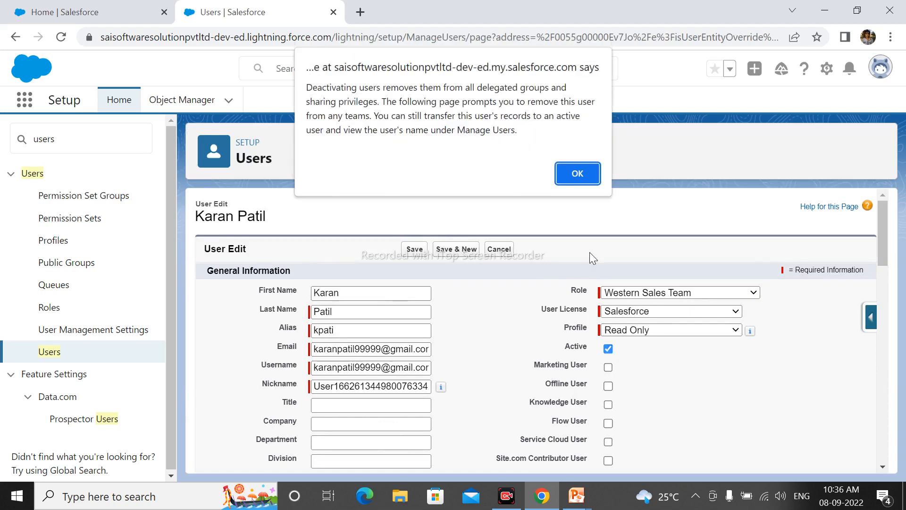
pyautogui.click(570, 178)
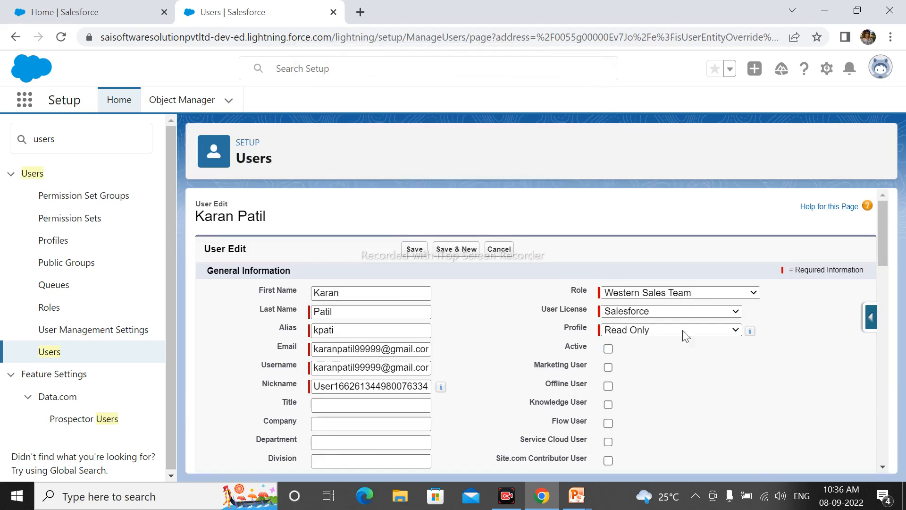
pyautogui.click(415, 251)
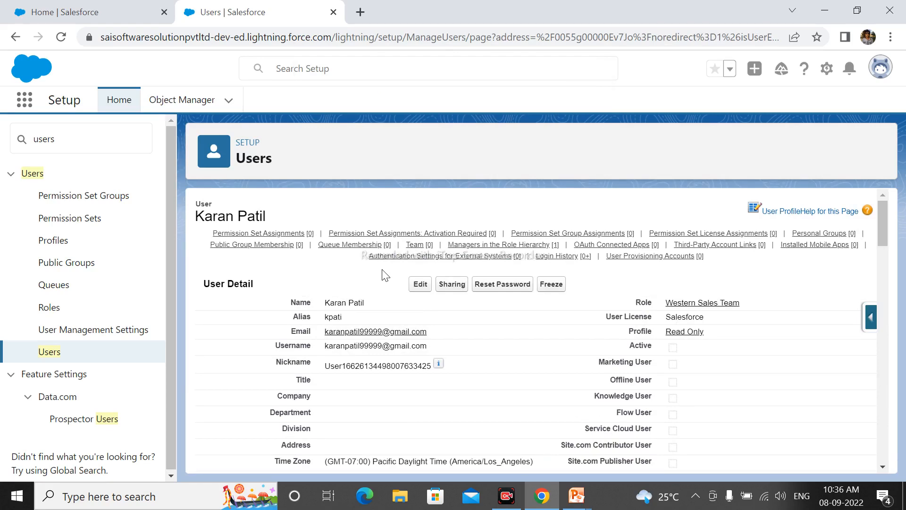
pyautogui.click(65, 355)
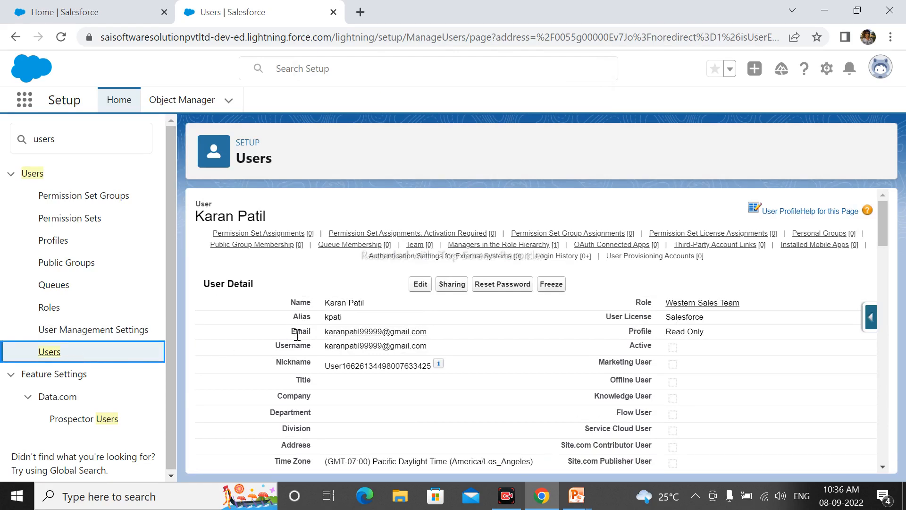
pyautogui.click(49, 355)
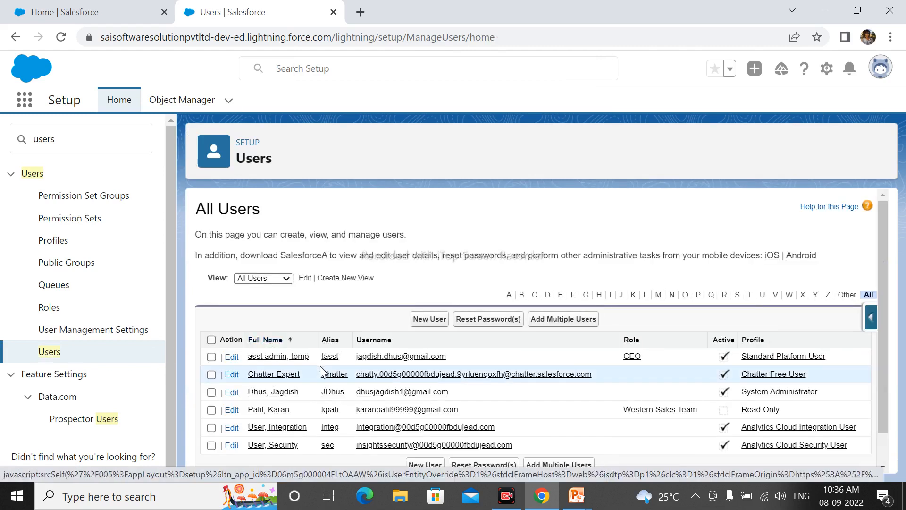
pyautogui.scroll(-1, 320, 368)
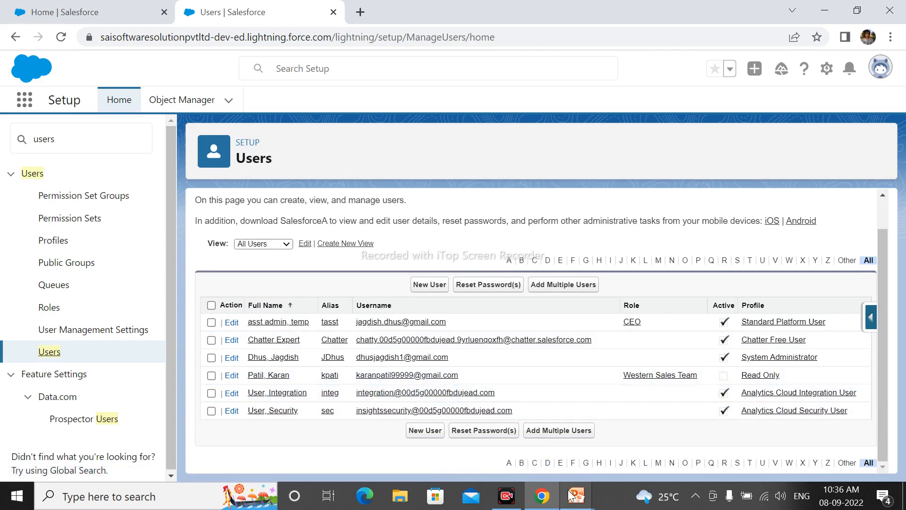
# Glance at the PowerPoint slide show, then return to the Salesforce users list
pyautogui.moveTo(572, 495)
pyautogui.click(651, 437)
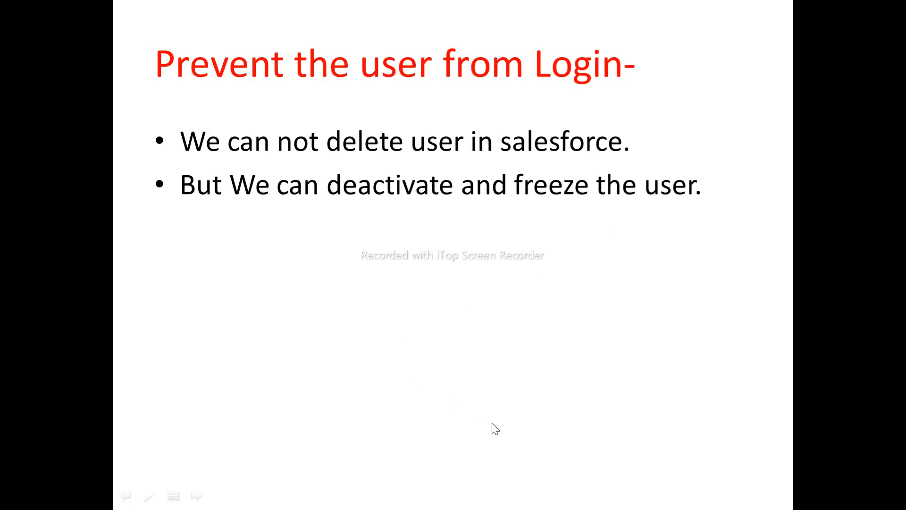
pyautogui.press('super')
pyautogui.moveTo(576, 495)
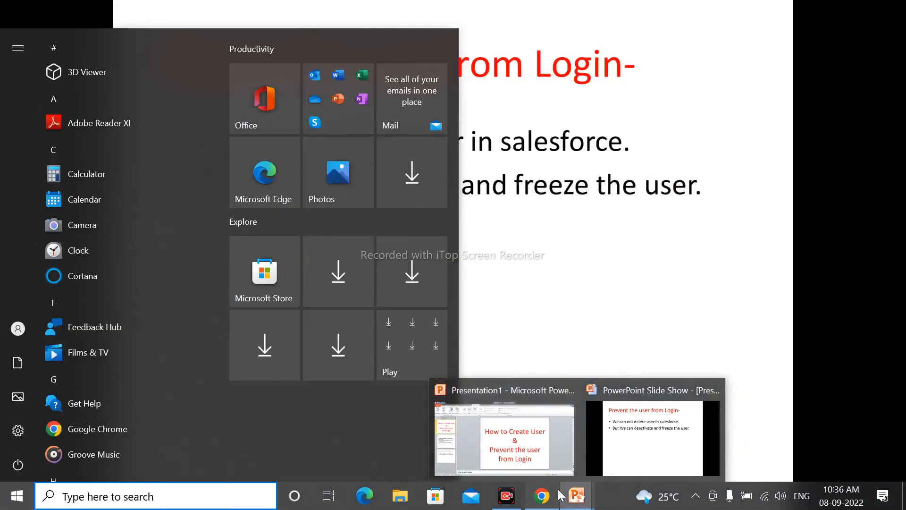
pyautogui.click(542, 496)
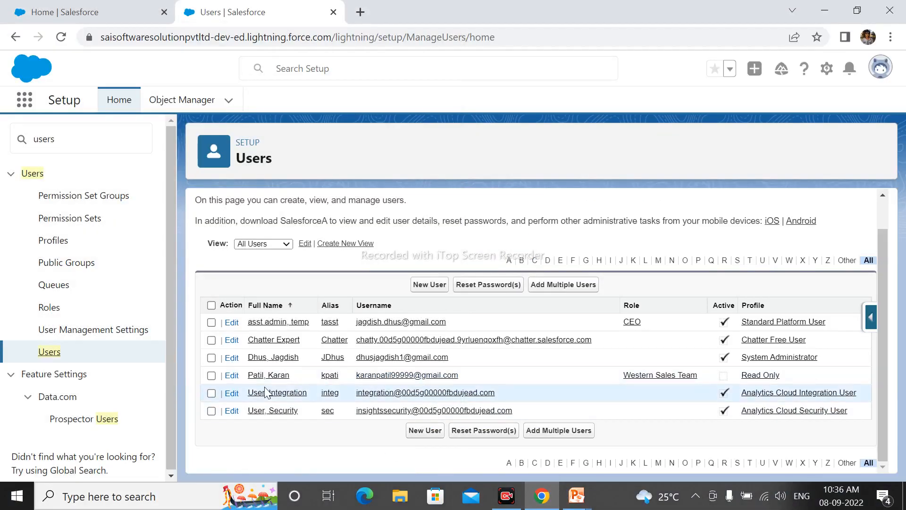
# Open the inactive Western Sales Team user's detail page and freeze their account
pyautogui.click(279, 376)
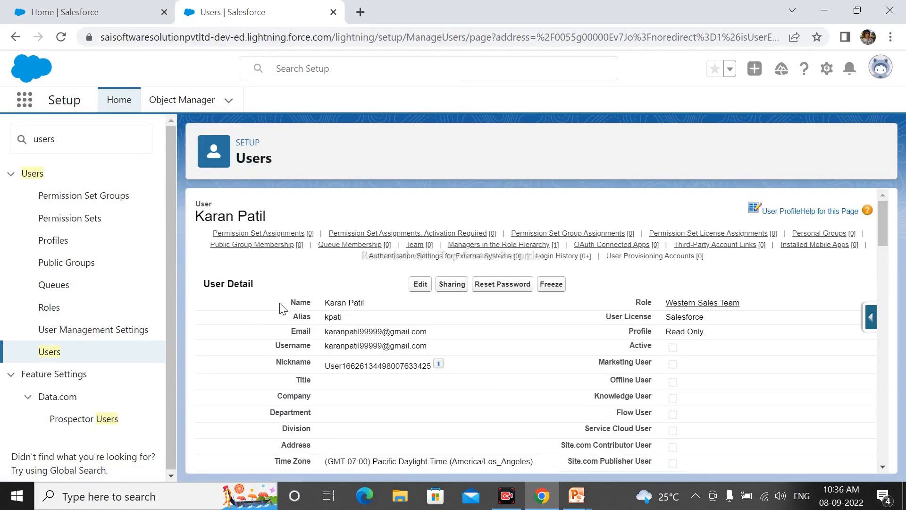
pyautogui.click(555, 285)
pyautogui.moveTo(882, 218)
pyautogui.mouseDown()
pyautogui.moveTo(878, 330)
pyautogui.moveTo(879, 205)
pyautogui.mouseUp()
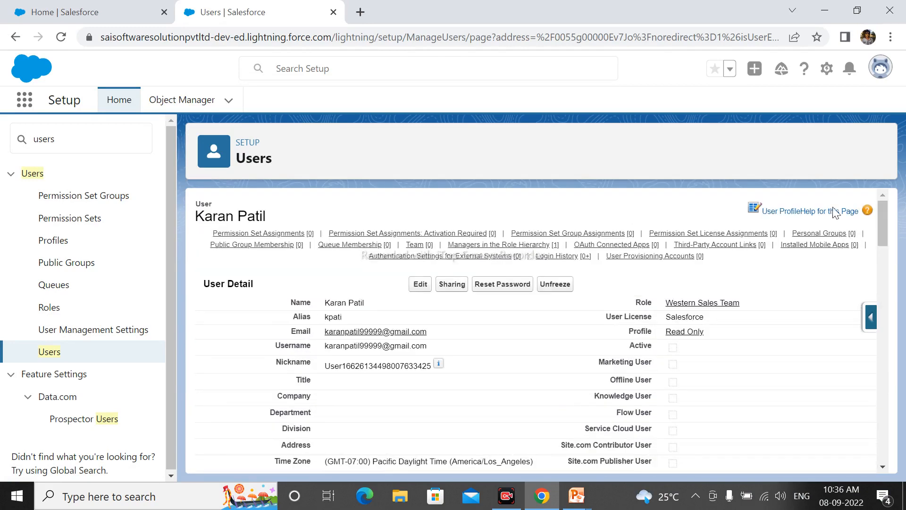